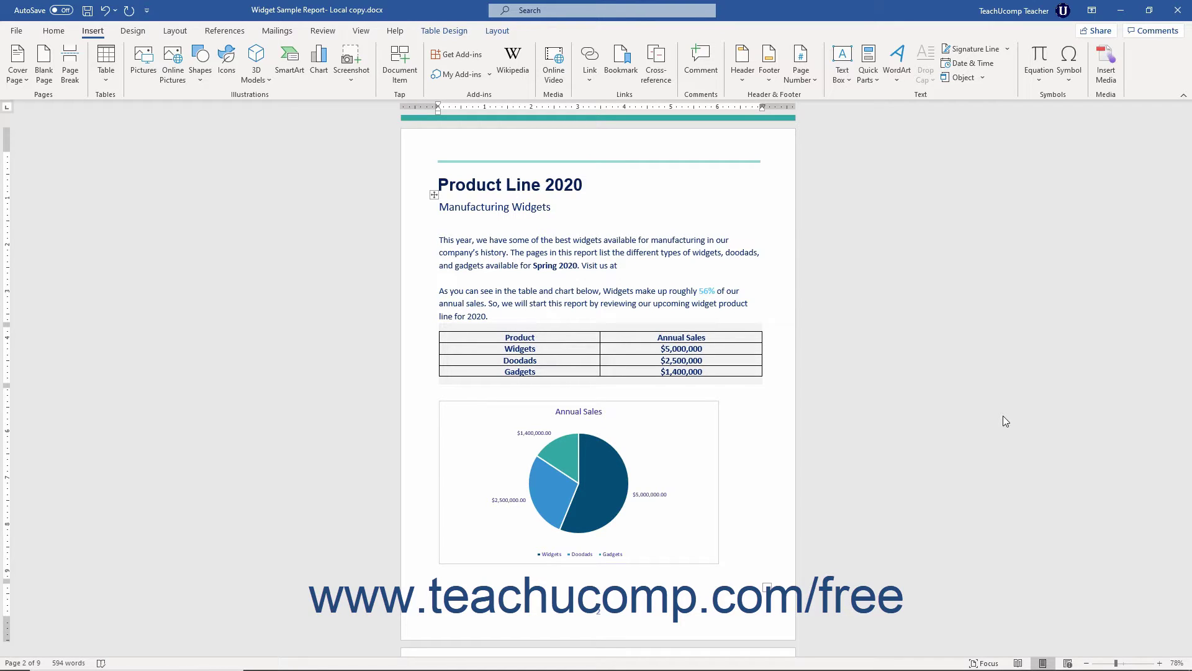
text(https://www.widgetsinc.biz)
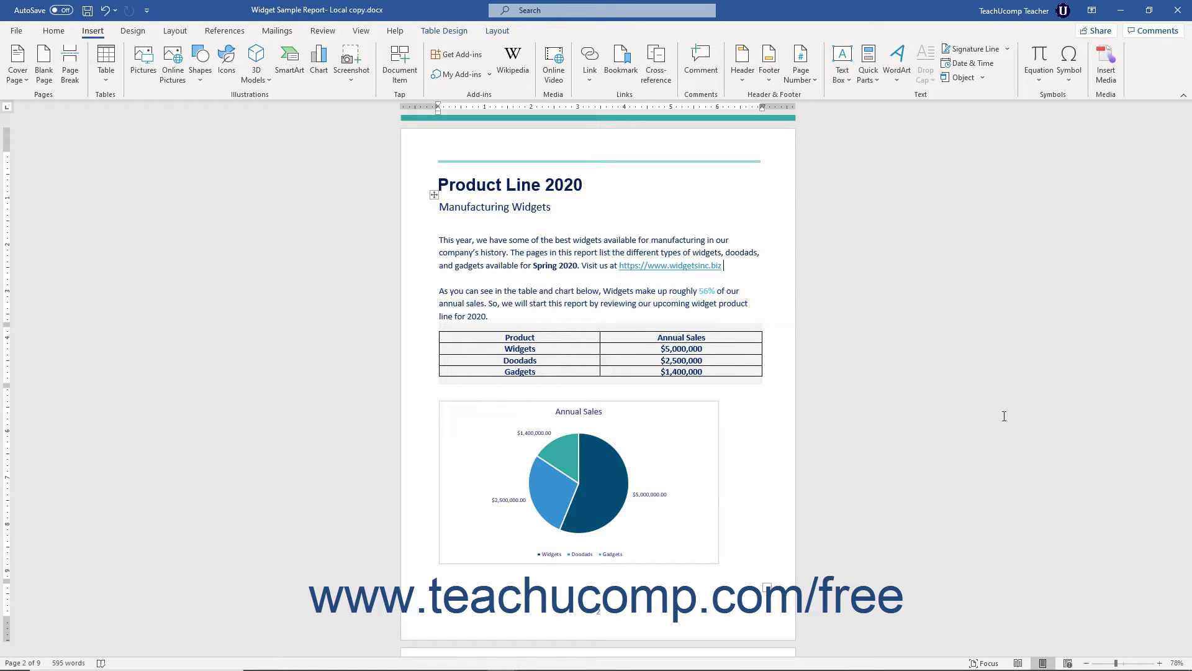
key(ctrl+z)
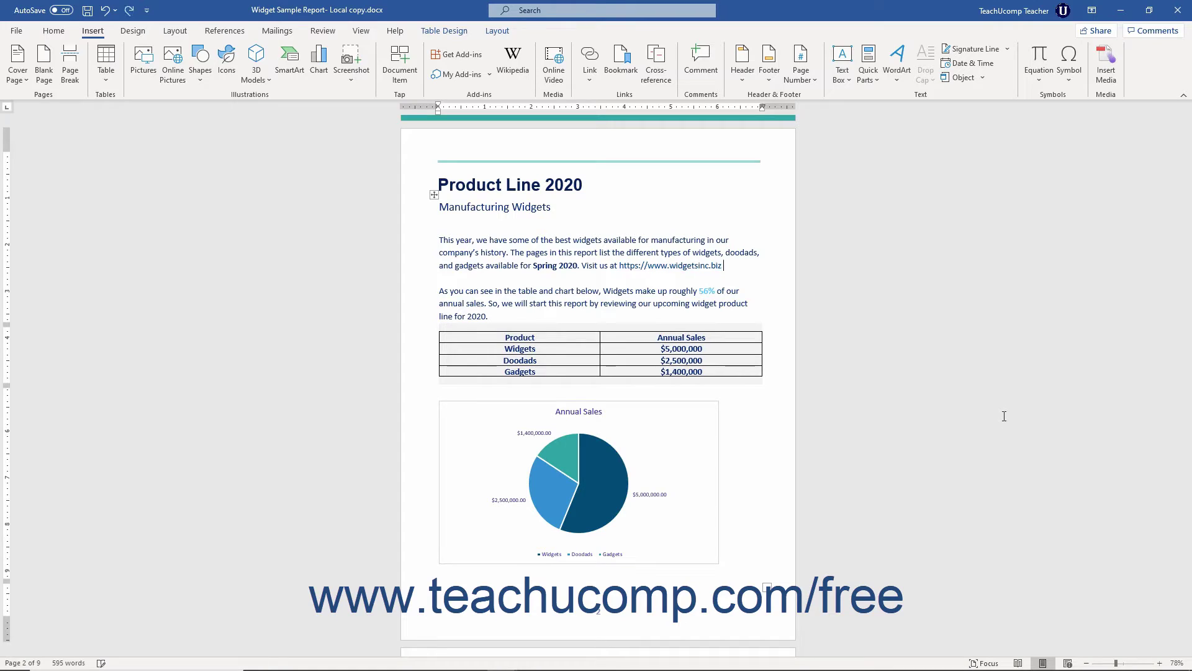
key(ctrl+z)
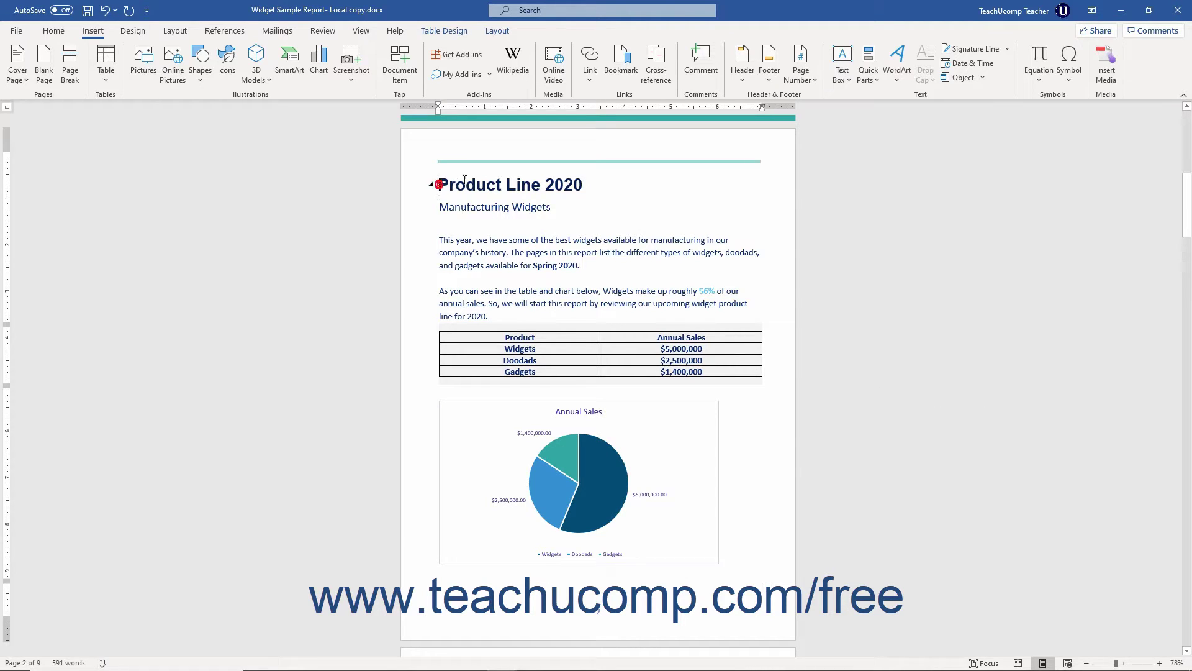
Select the 'Product Line 2020' heading and open Insert Hyperlink, closing and reopening it via right-click.
drag(439, 185, 584, 190)
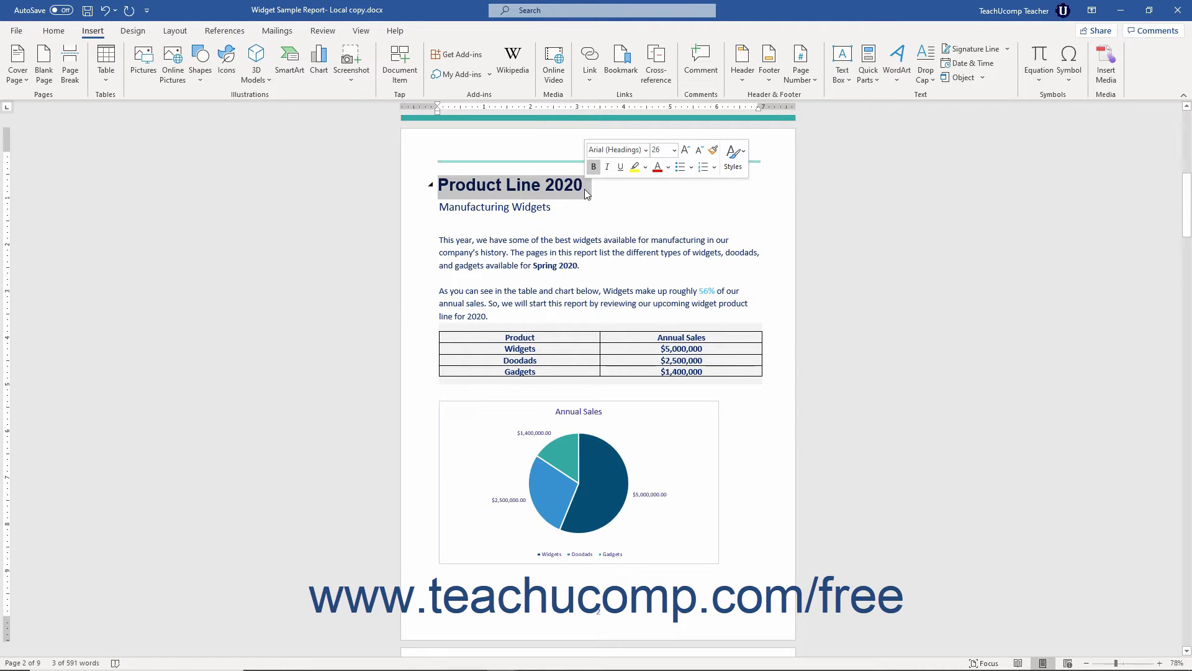
click(97, 32)
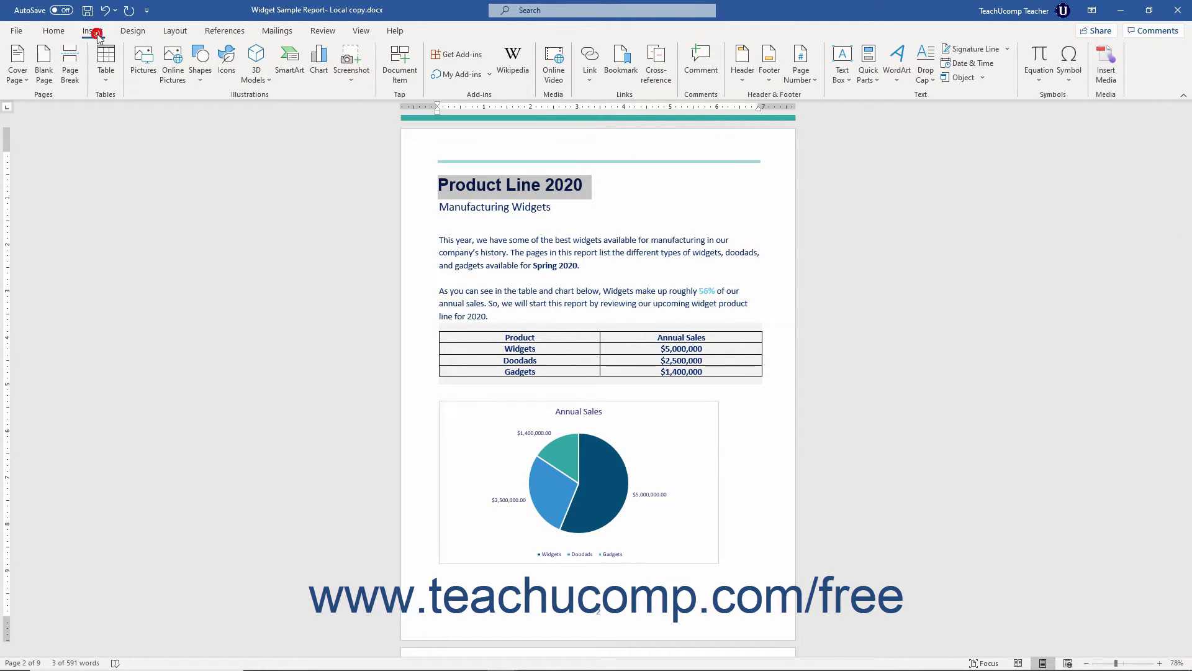
click(594, 58)
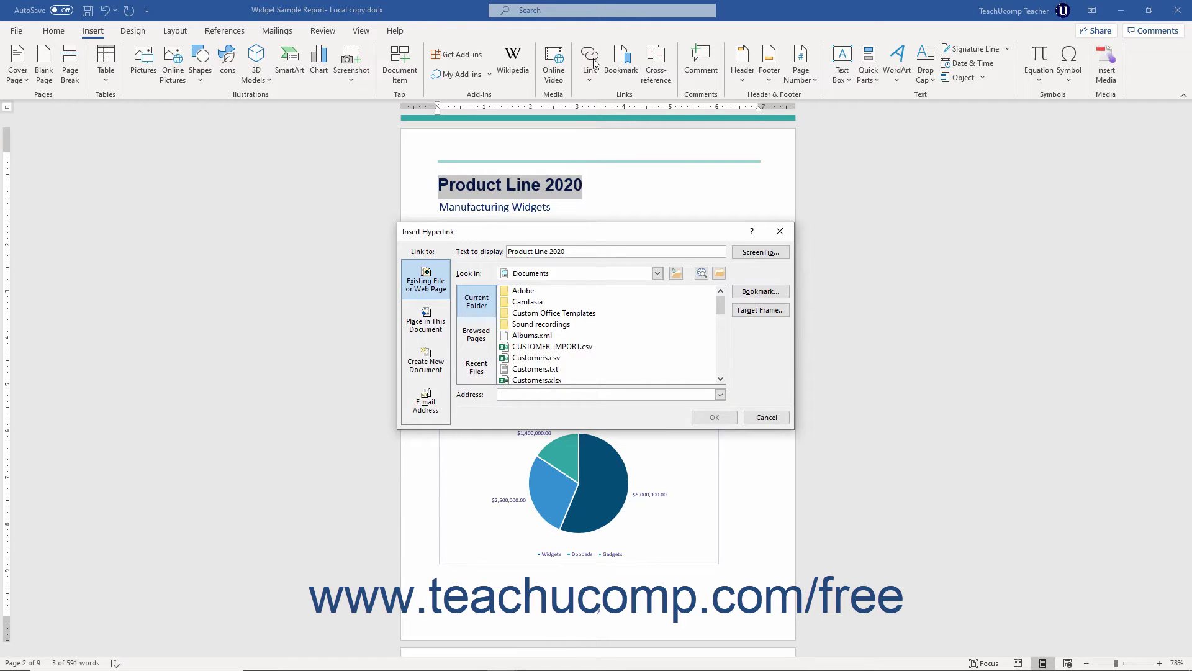
click(780, 231)
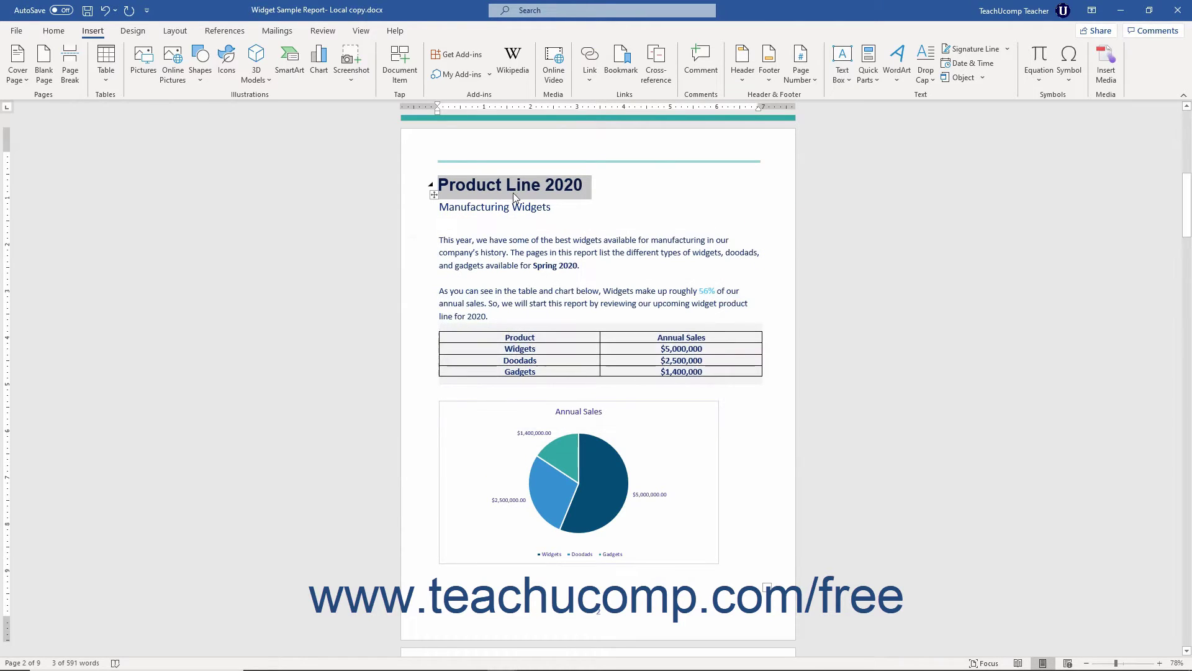
right_click(513, 189)
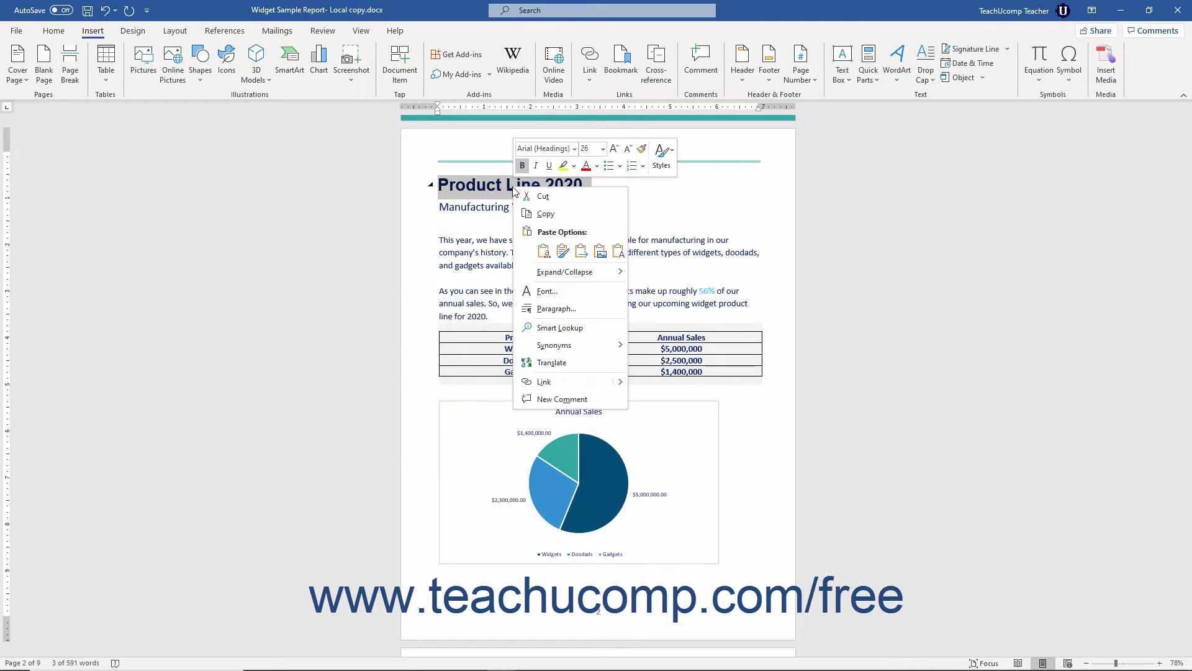
click(544, 381)
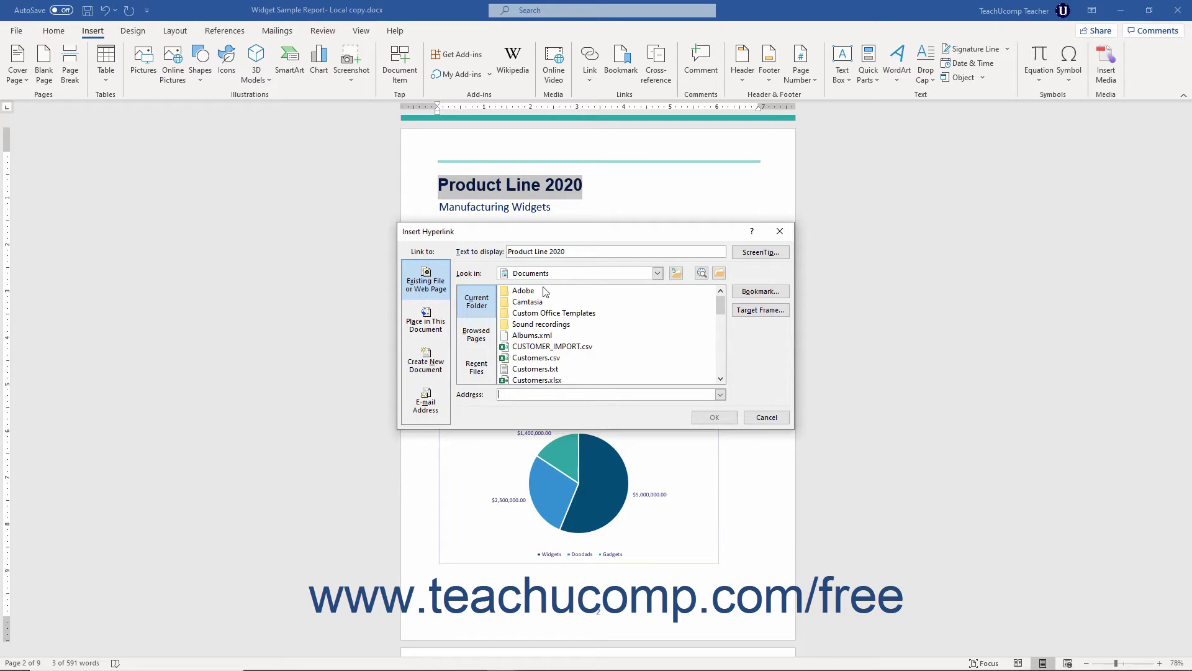
Give the heading's link the ScreenTip 'CLick here to follow this hyperlink!' and choose Existing File or Web Page.
click(509, 253)
click(736, 254)
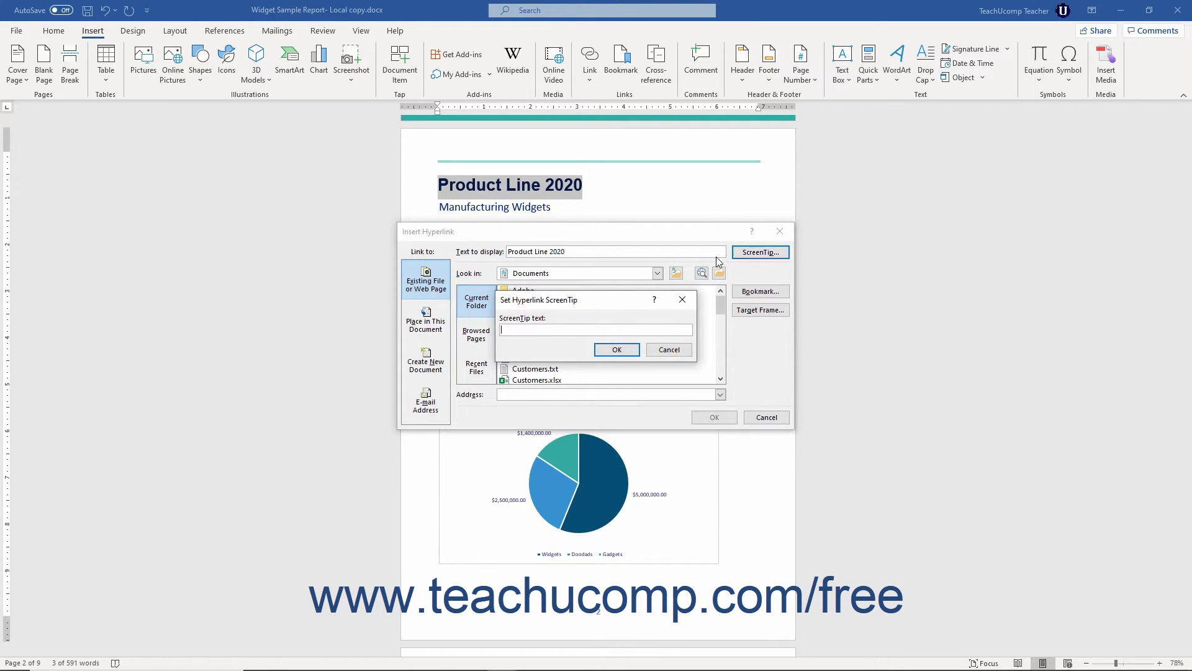
text(CLick here to follow this hyperlink!)
click(617, 349)
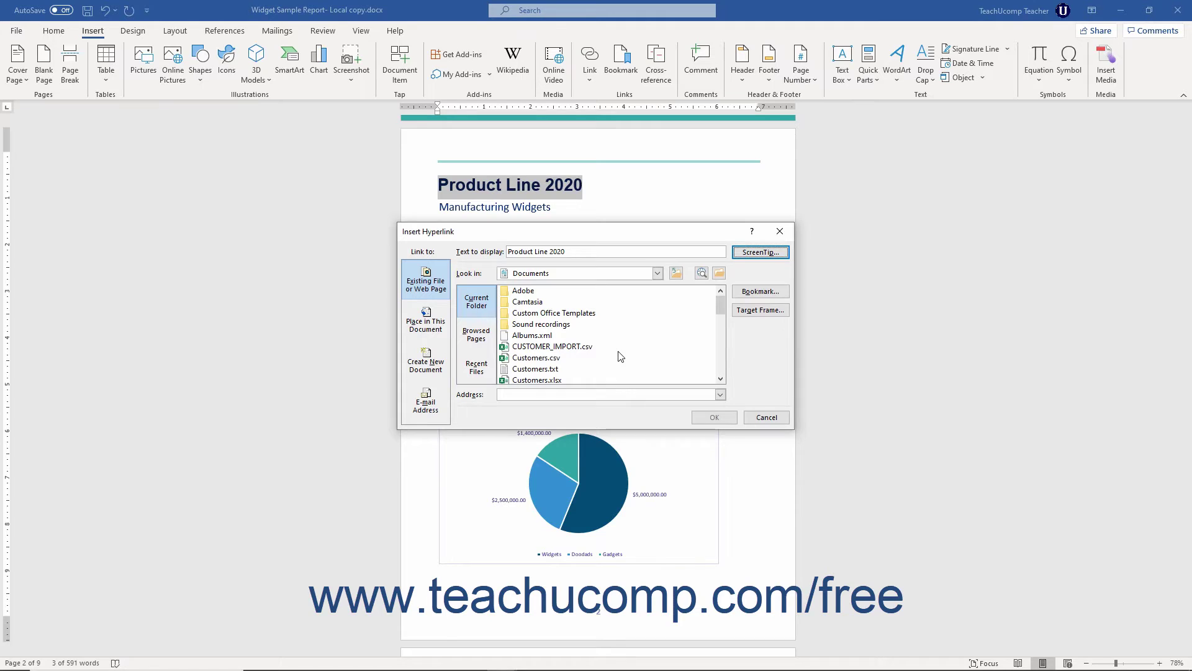
click(426, 292)
click(511, 392)
text(htt)
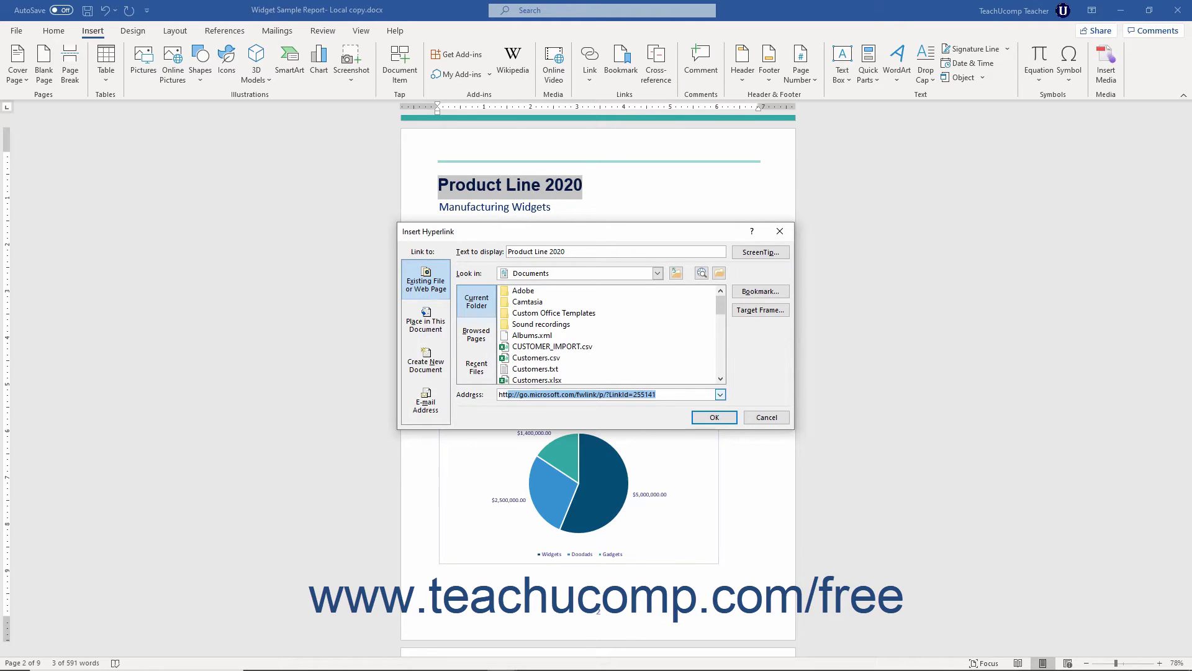
text(ps://www.widgetsinc.biz)
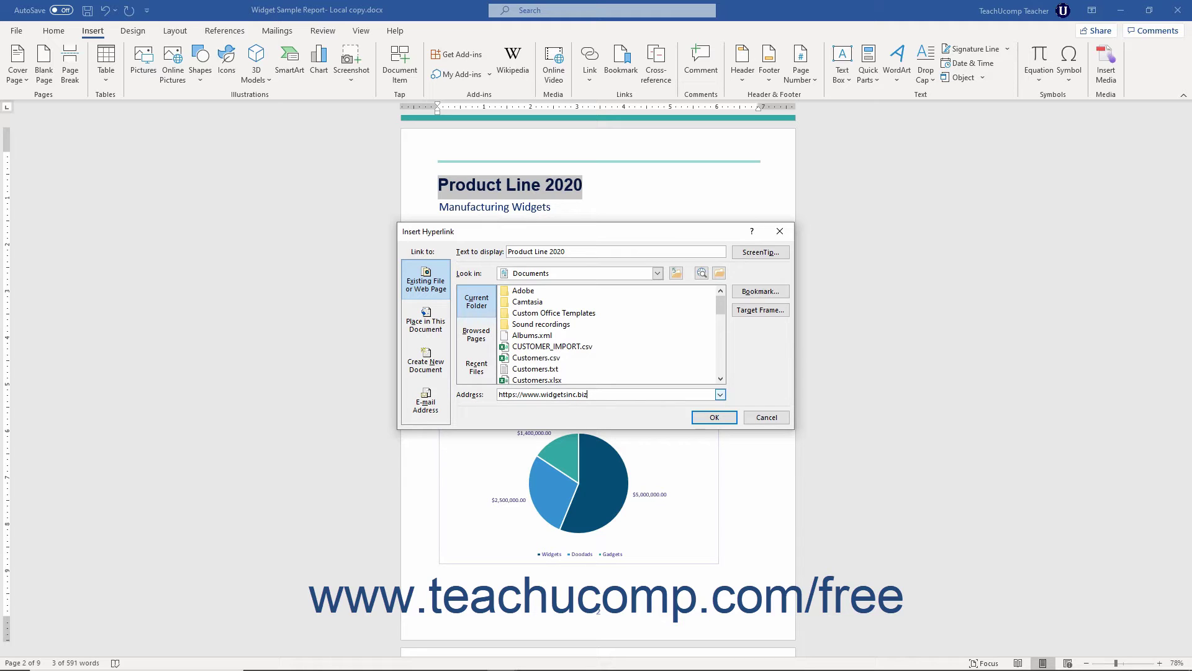
click(477, 309)
click(477, 335)
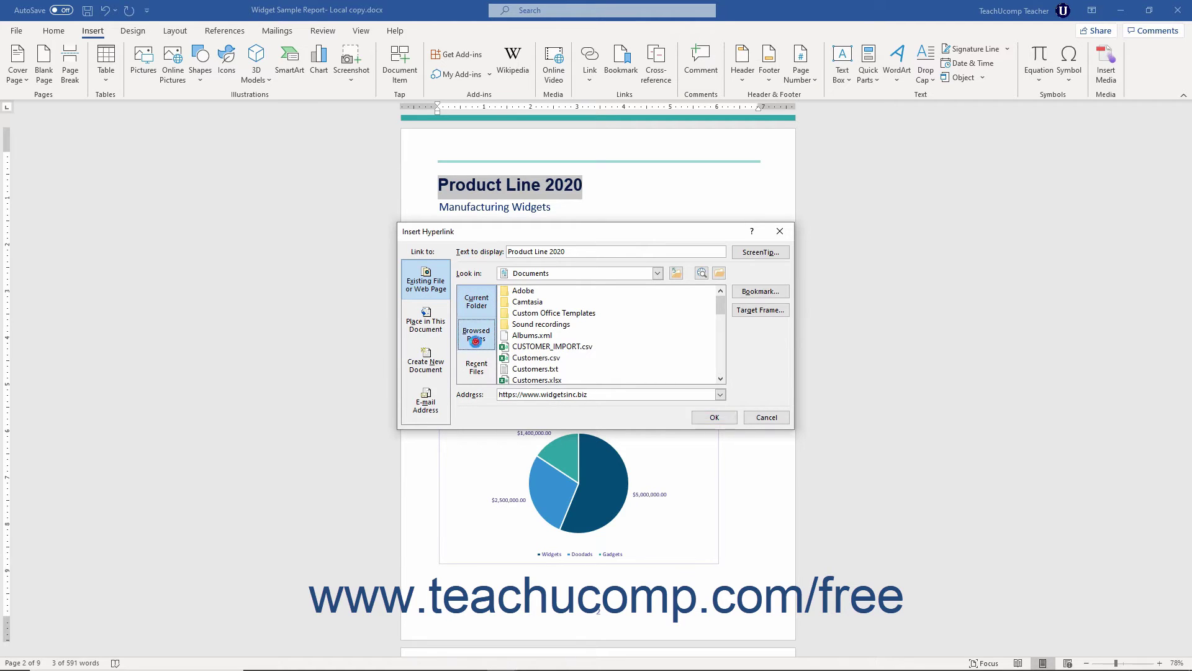
click(476, 377)
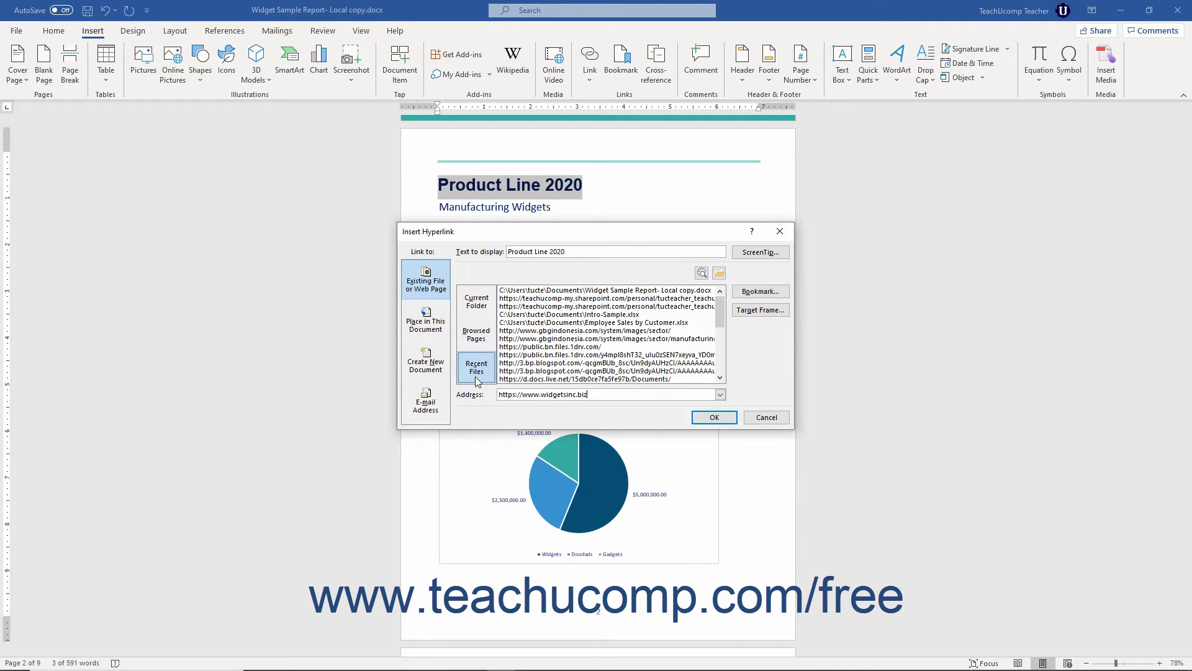
click(534, 314)
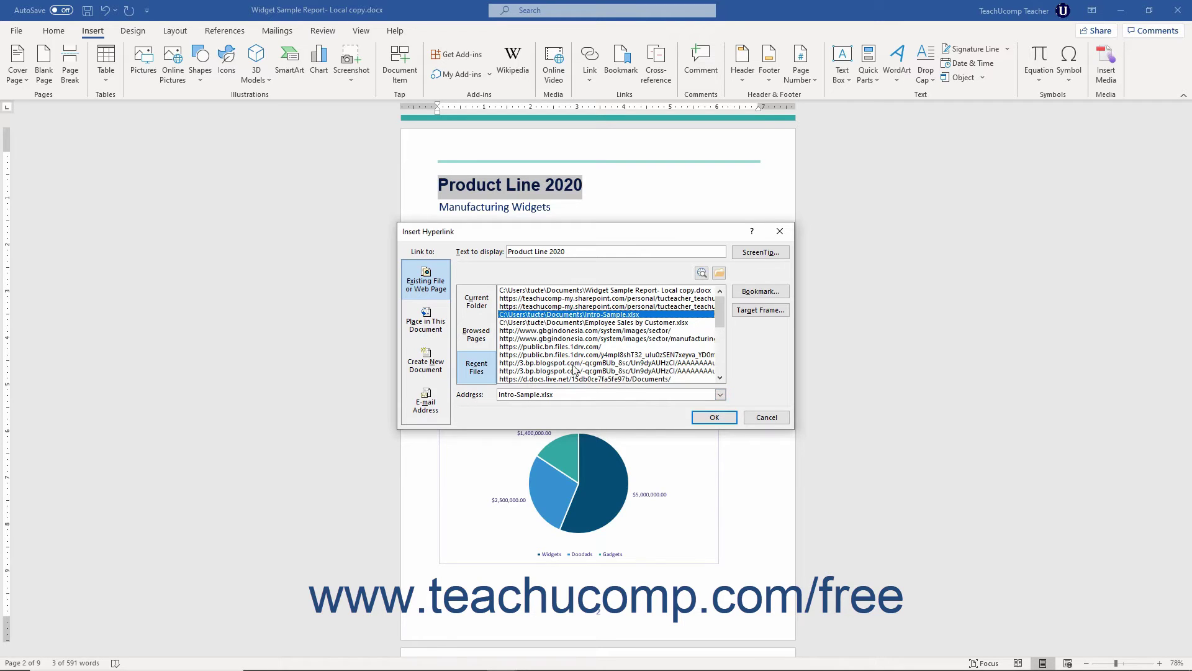
click(441, 333)
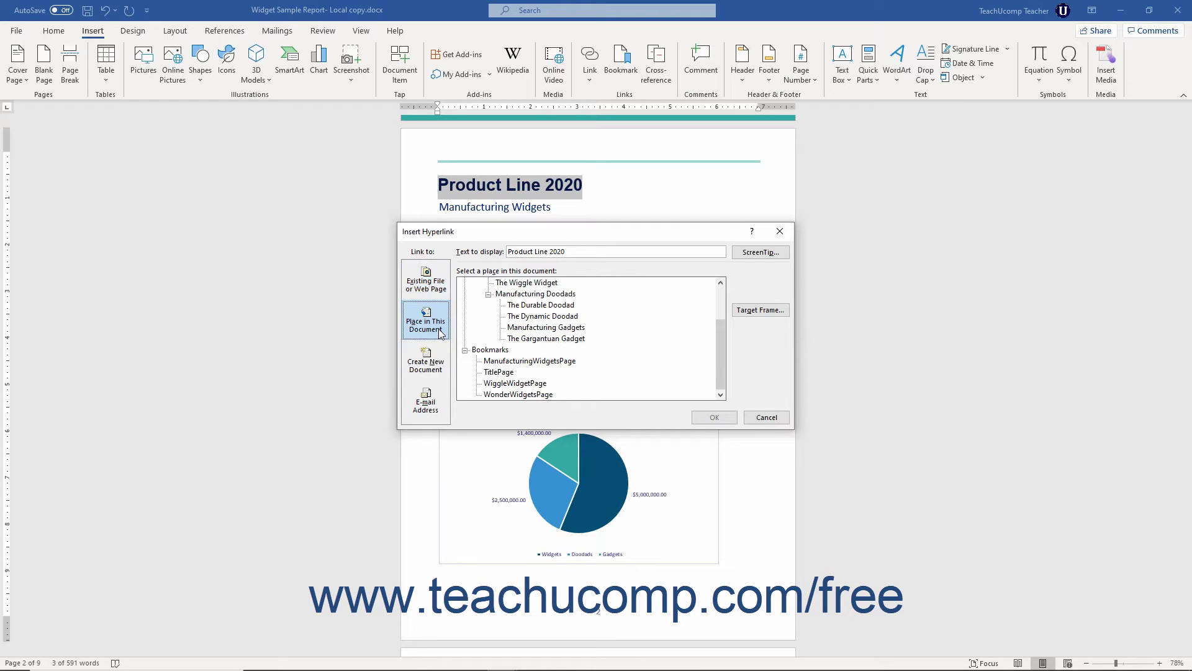
Pick the TitlePage bookmark, then switch the link type to Create New Document.
click(505, 373)
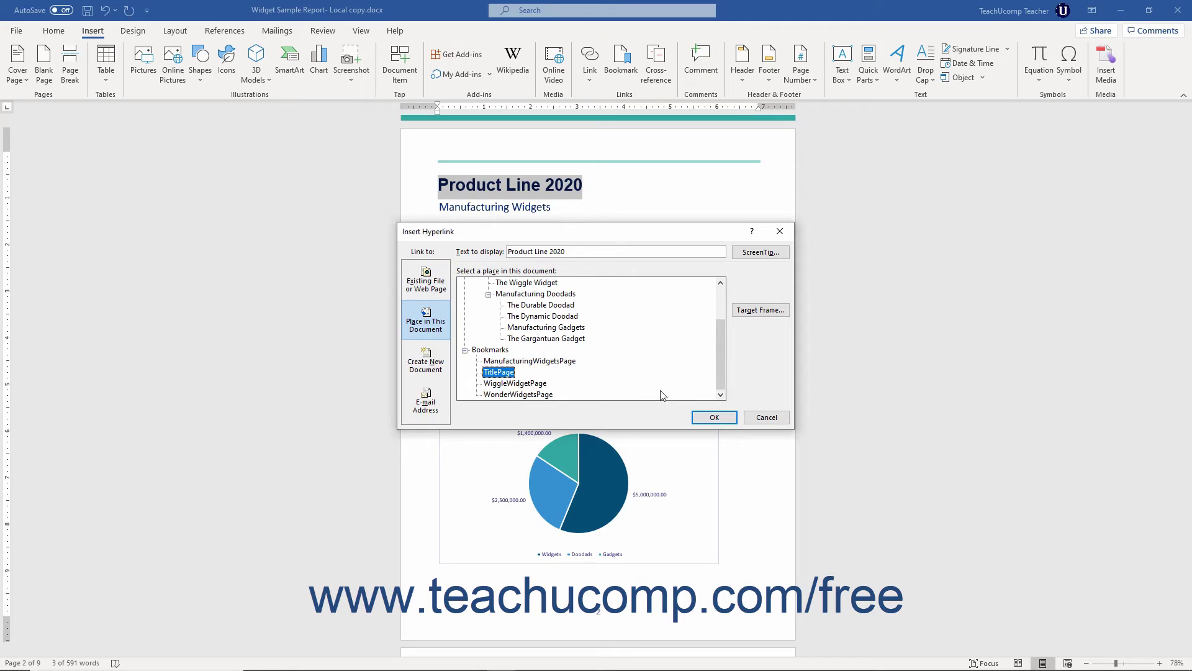
click(427, 370)
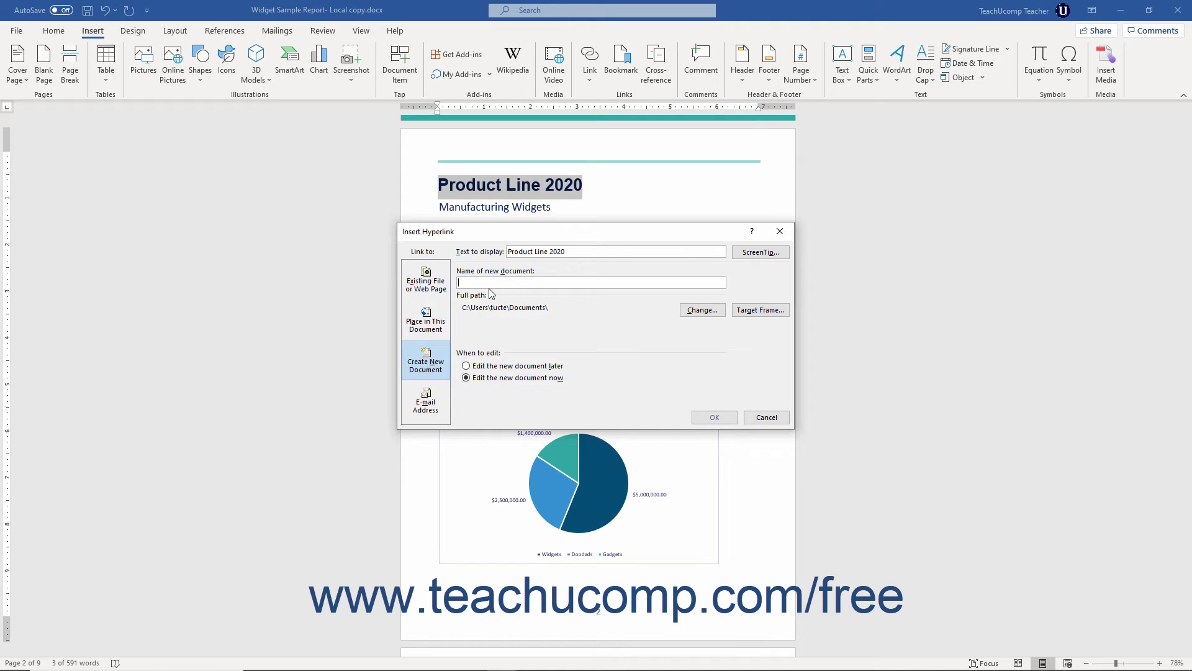
Name the new document 'Test Doc' and cancel out of changing its folder.
text(Test Doc)
click(495, 312)
click(721, 312)
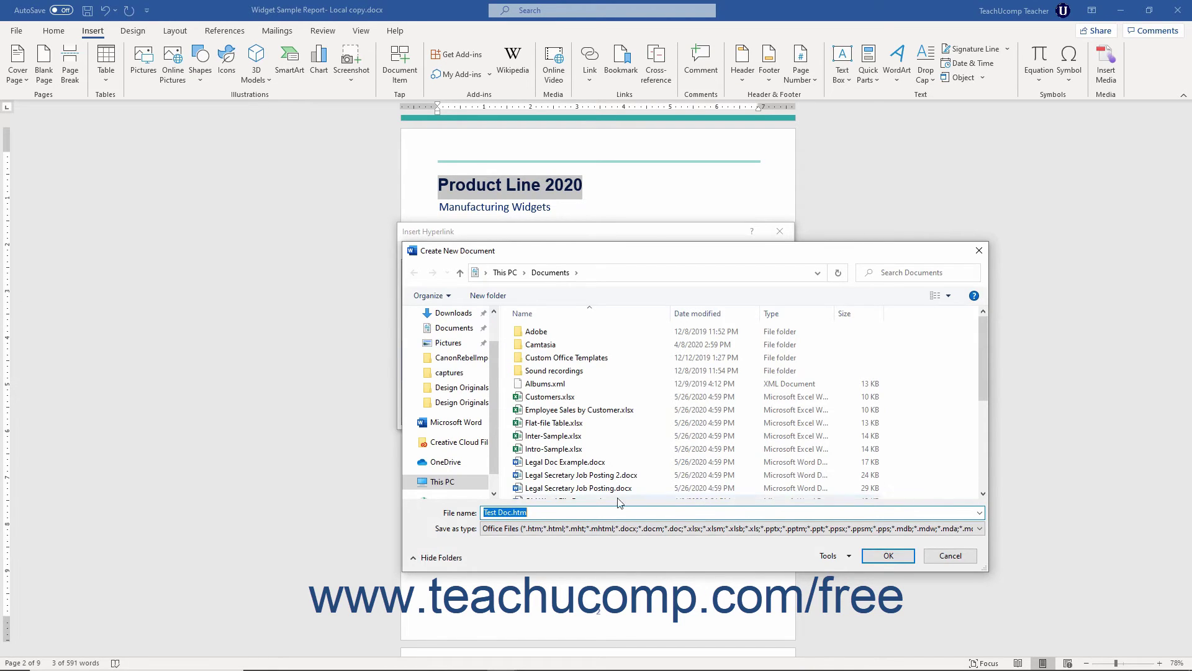
click(541, 512)
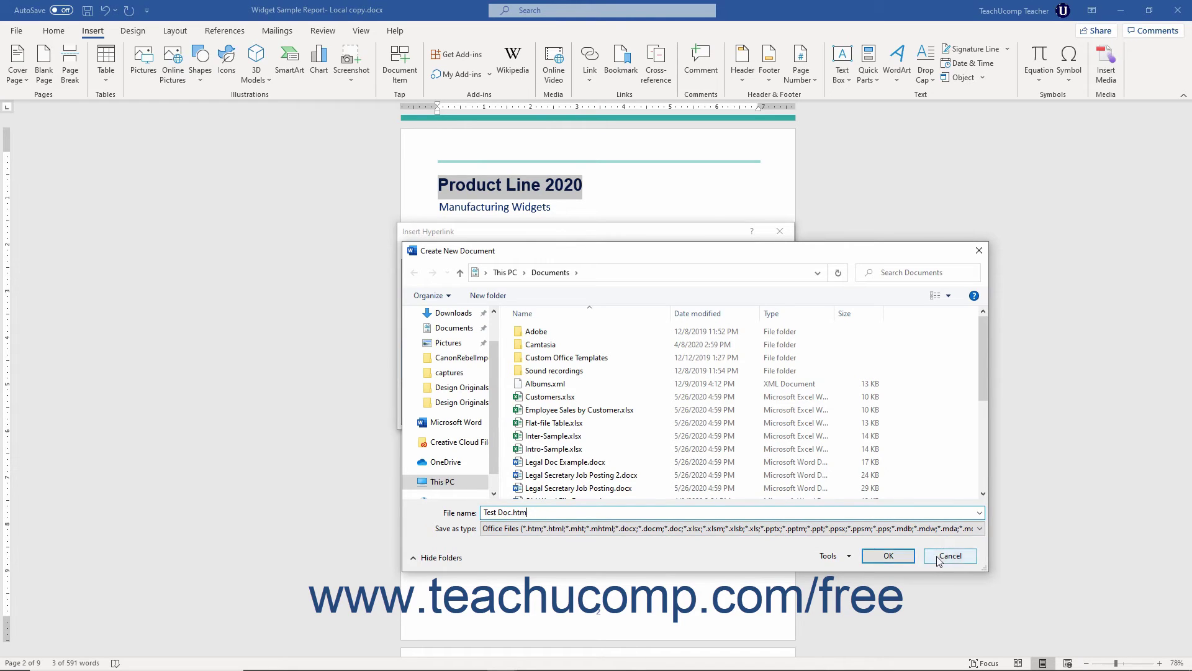
click(934, 555)
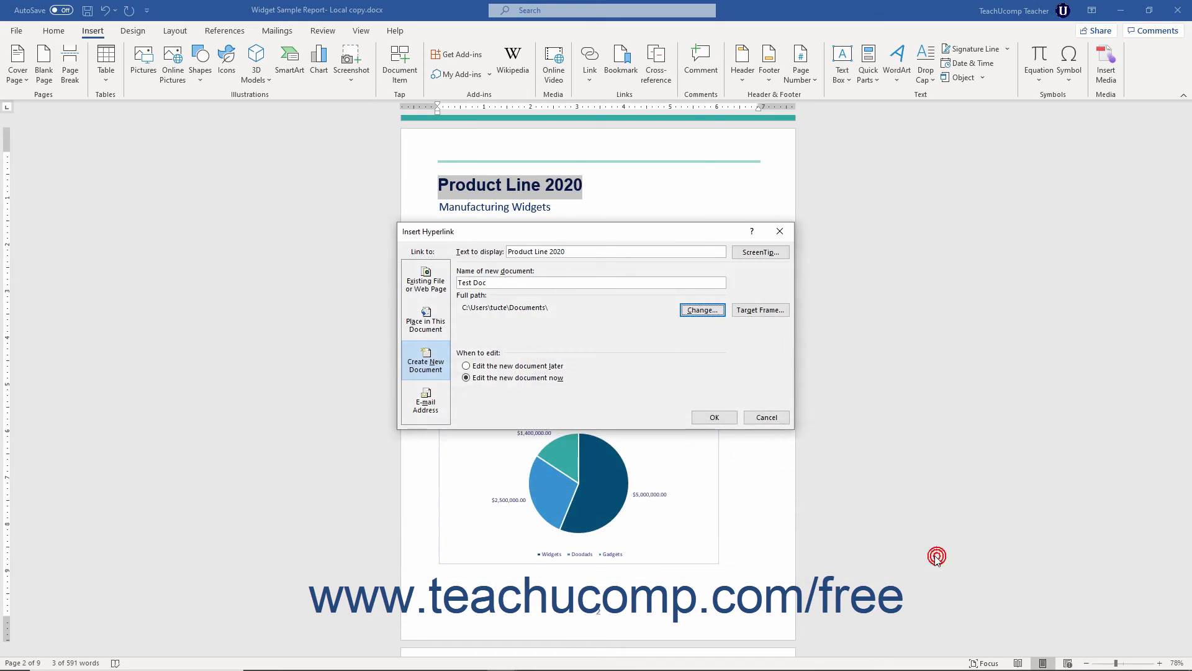
Toggle When to edit between later and now, then switch to E-mail Address linking.
click(495, 357)
click(467, 366)
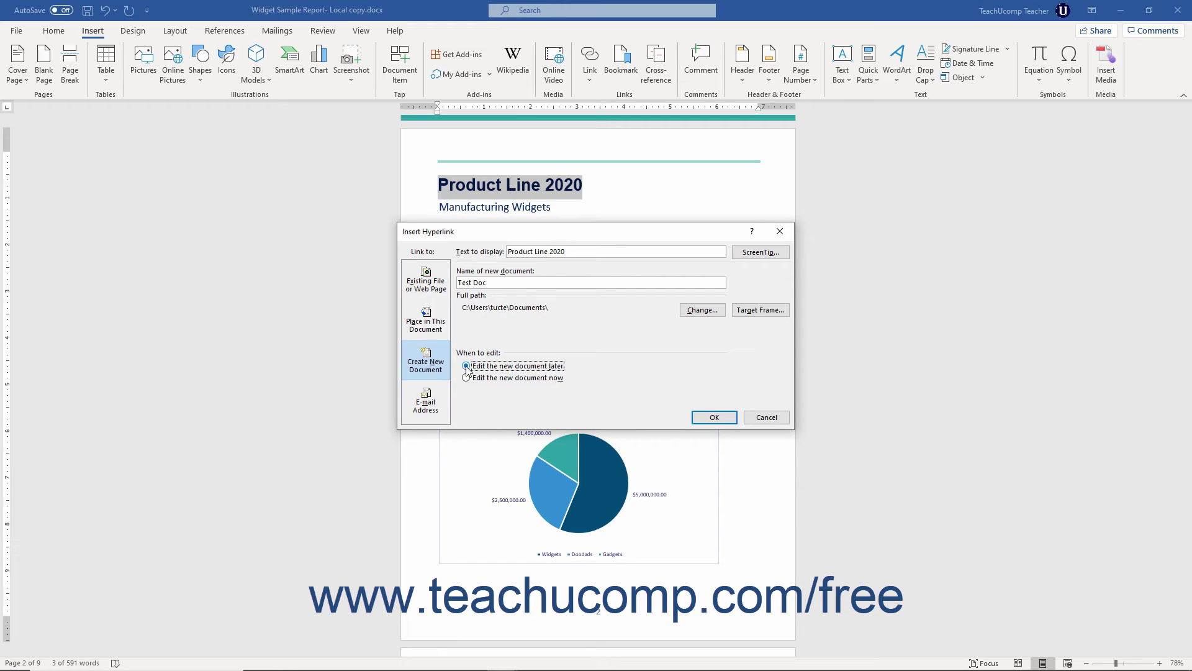
click(466, 378)
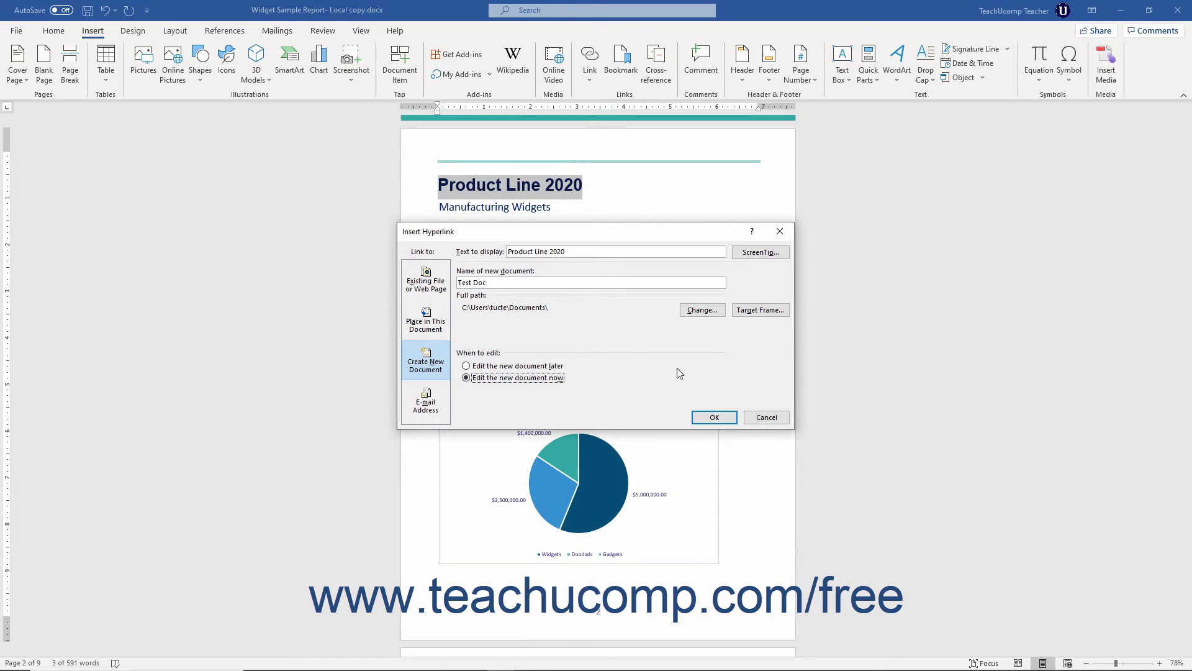
click(425, 402)
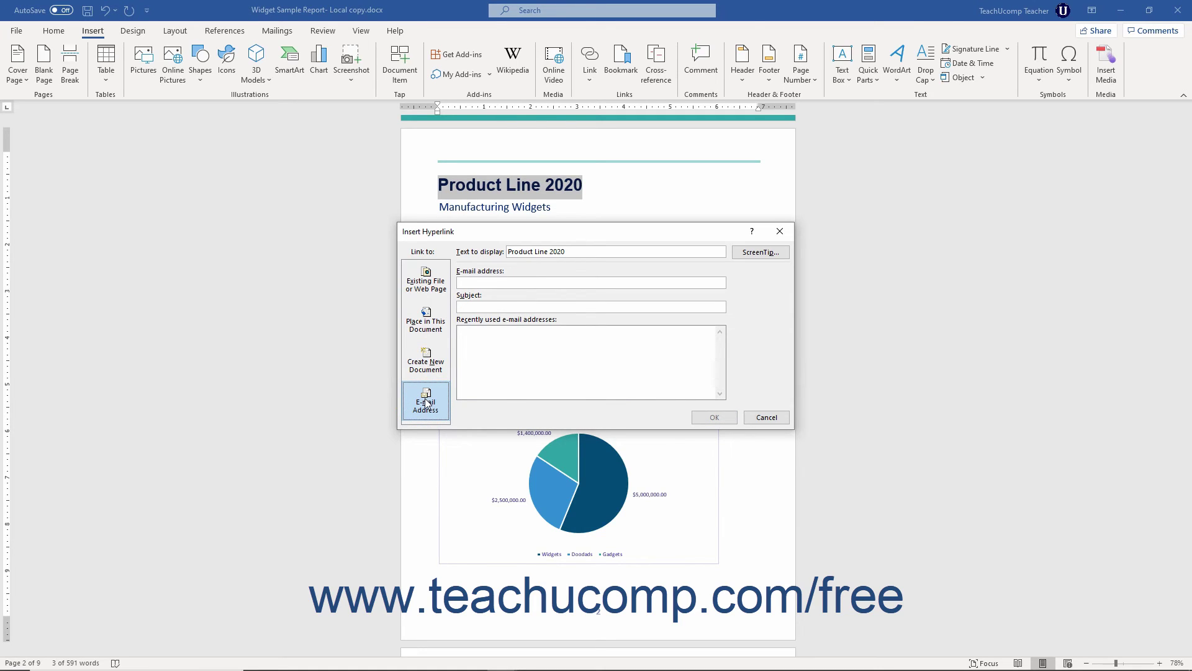
Enter the company's mailto e-mail address with subject 'Email from Document' and confirm the link.
click(491, 281)
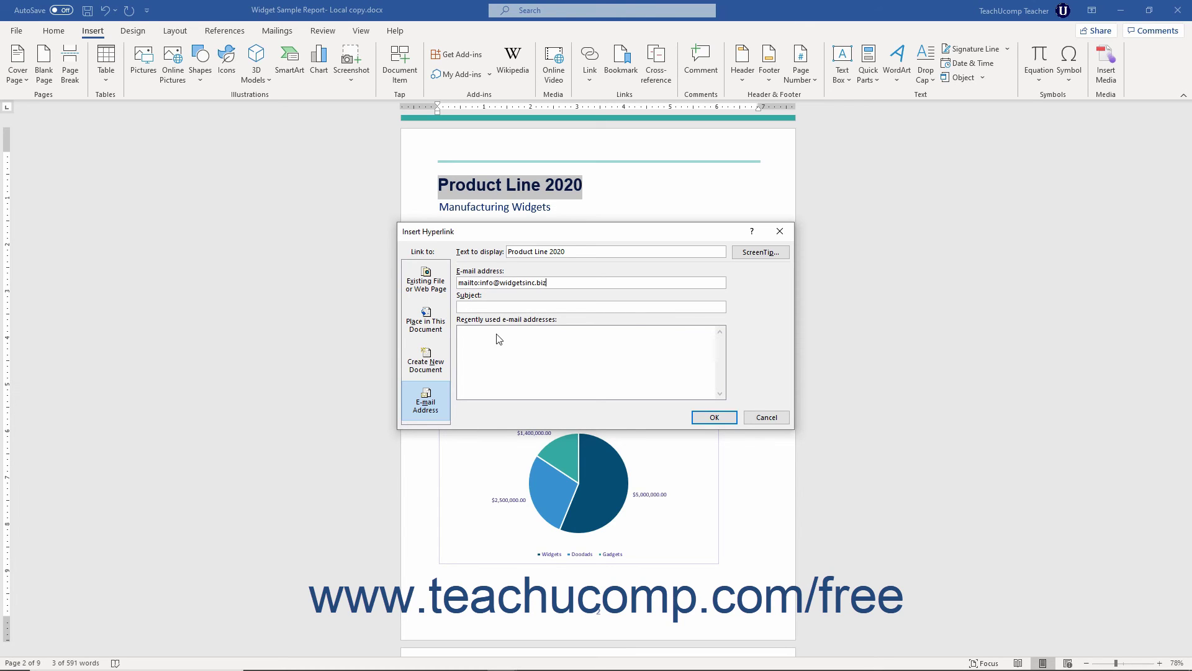
click(491, 304)
text(Email from Document)
click(706, 421)
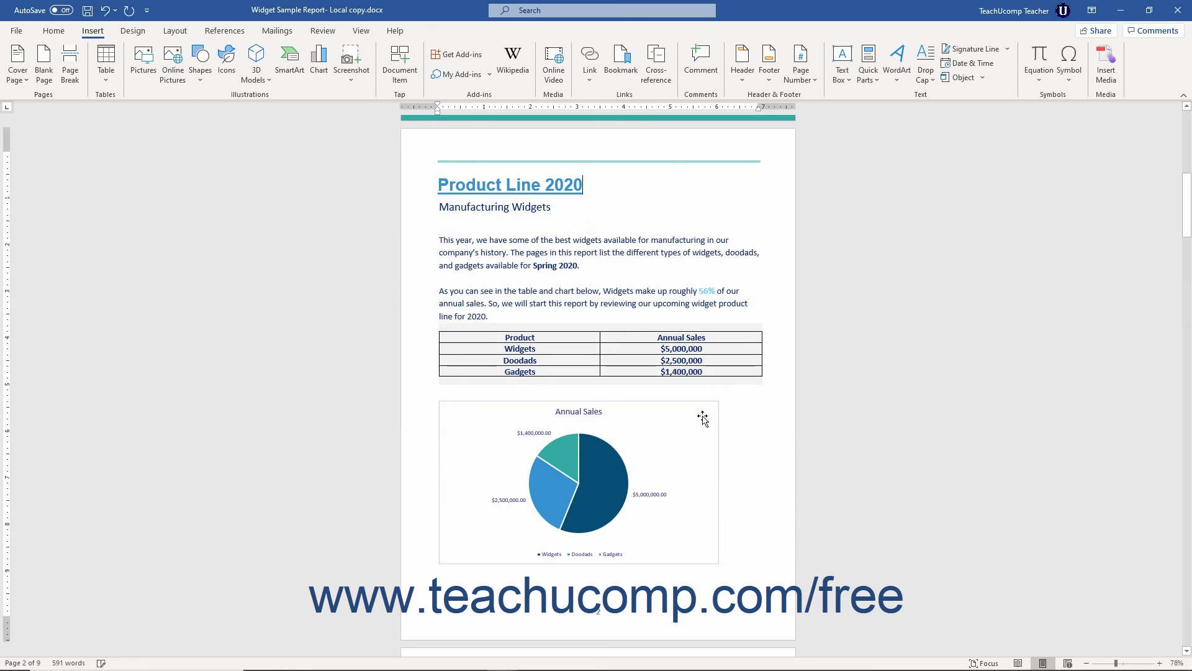
Start a new line after the end of the 'Manufacturing Widgets' subtitle.
click(551, 210)
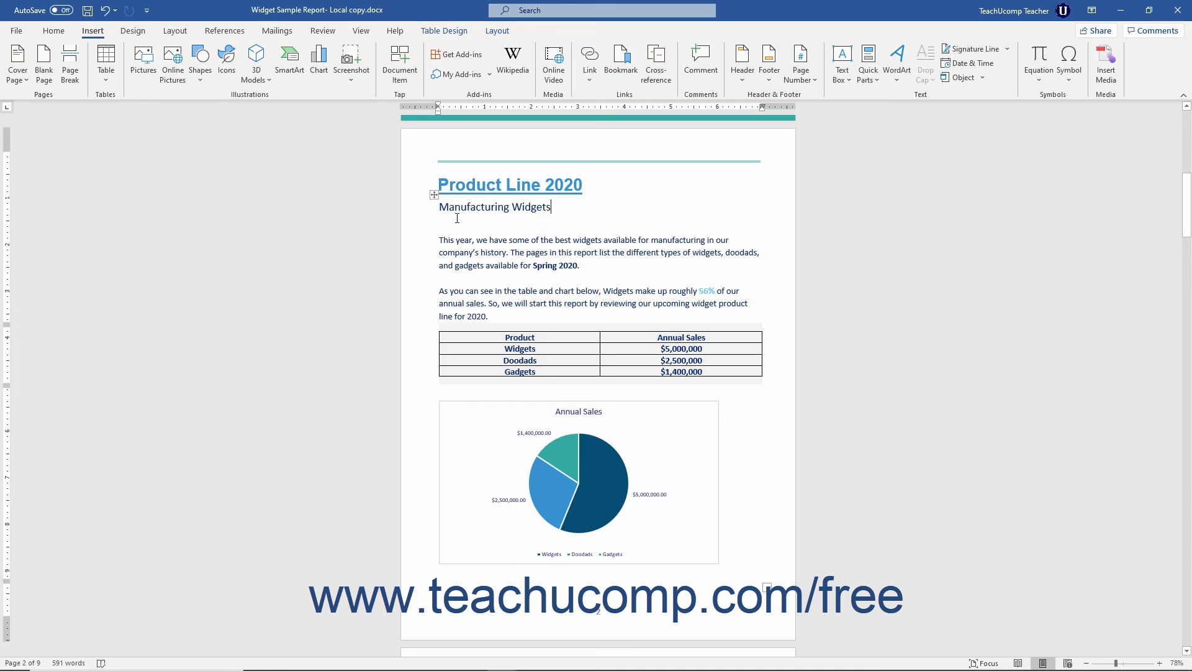
key(Return)
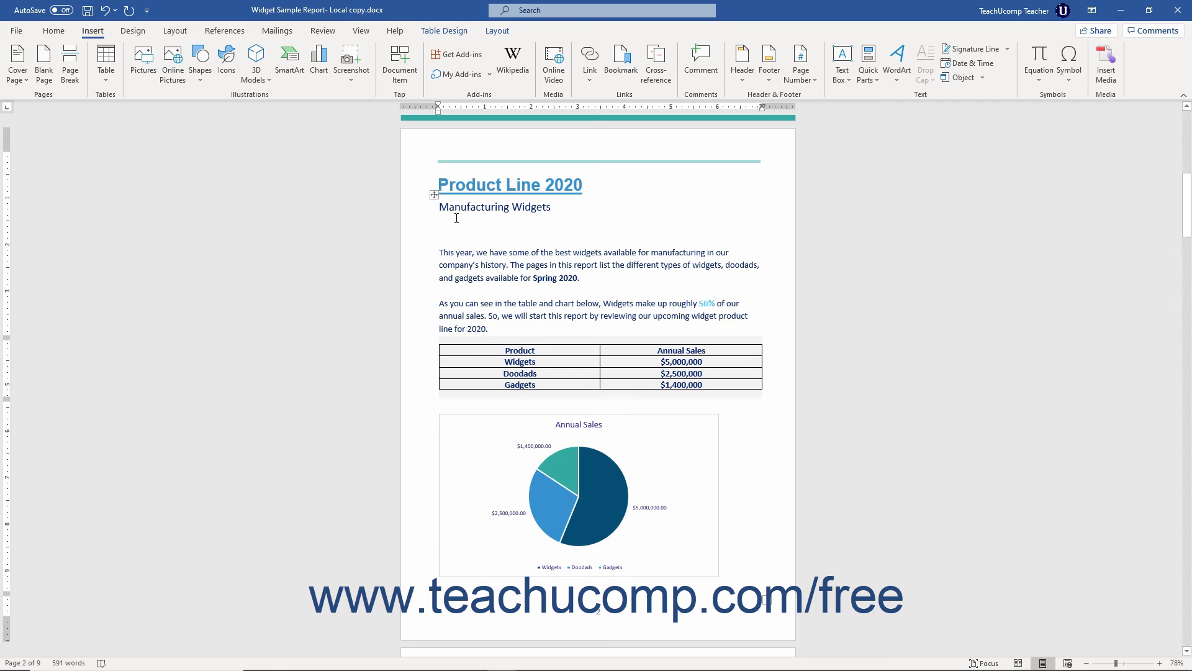
Insert a link to the recent file Widget Sales from the Link drop-down.
click(590, 80)
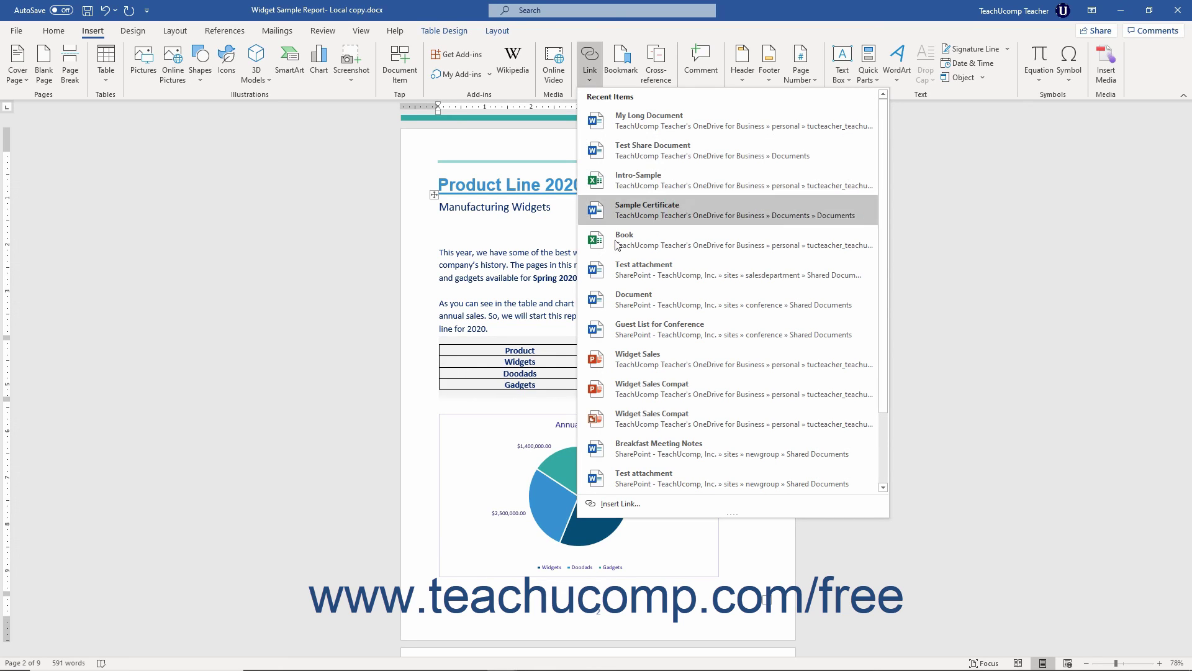
click(637, 354)
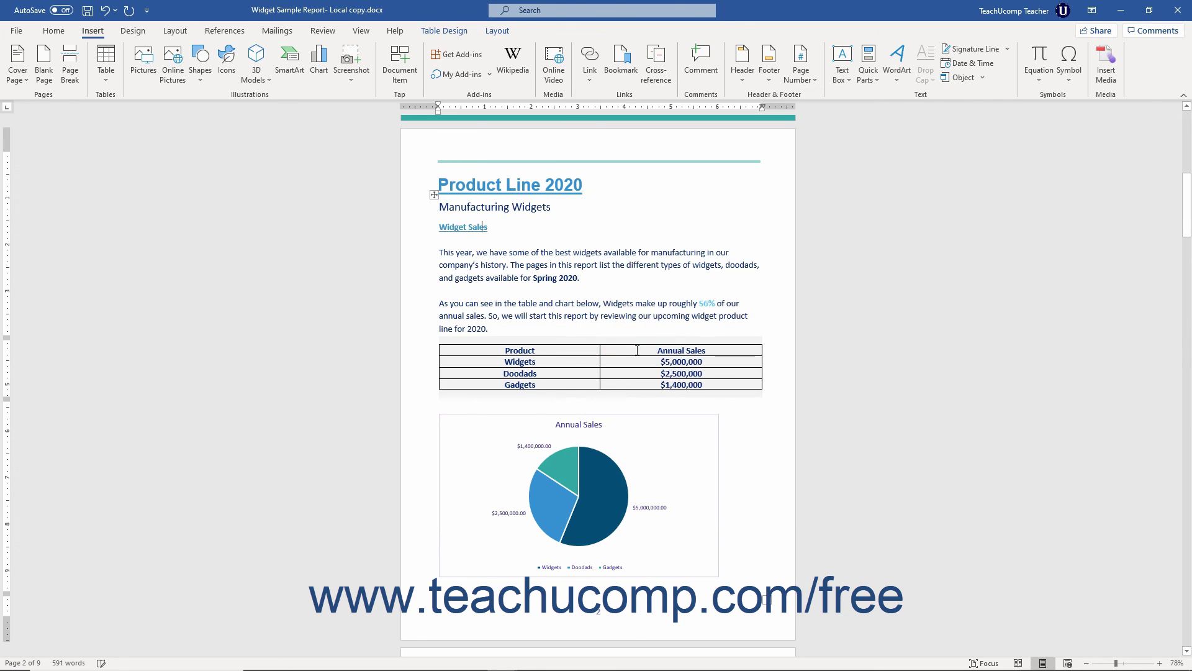